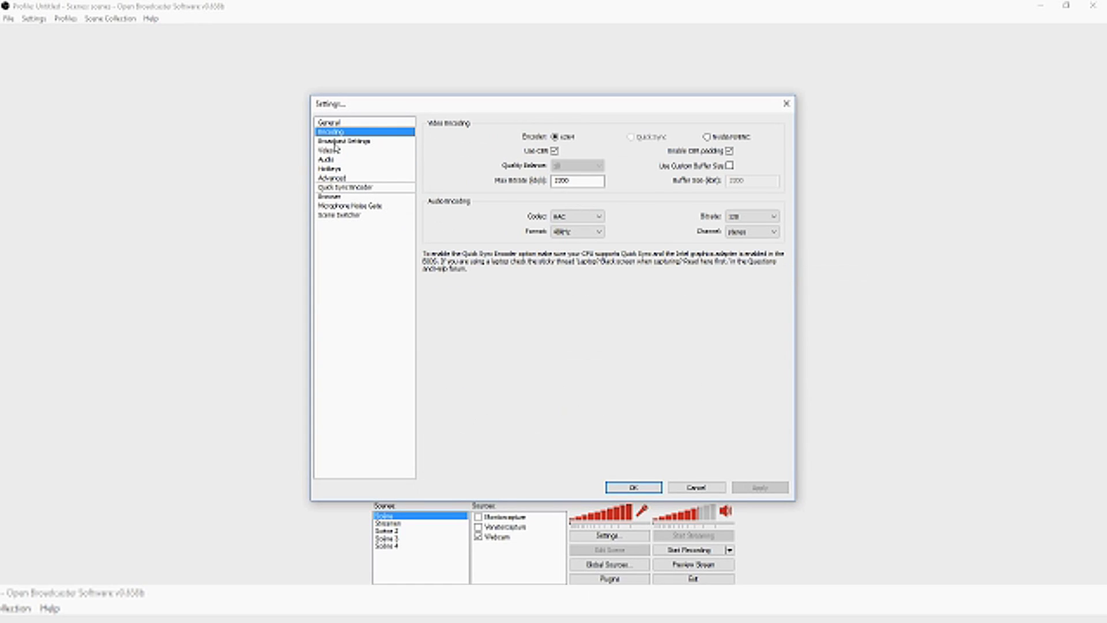
# Step: Change the Broadcast Settings mode from File Output Only to Live Stream, then expand the streaming service list
pyautogui.click(335, 142)
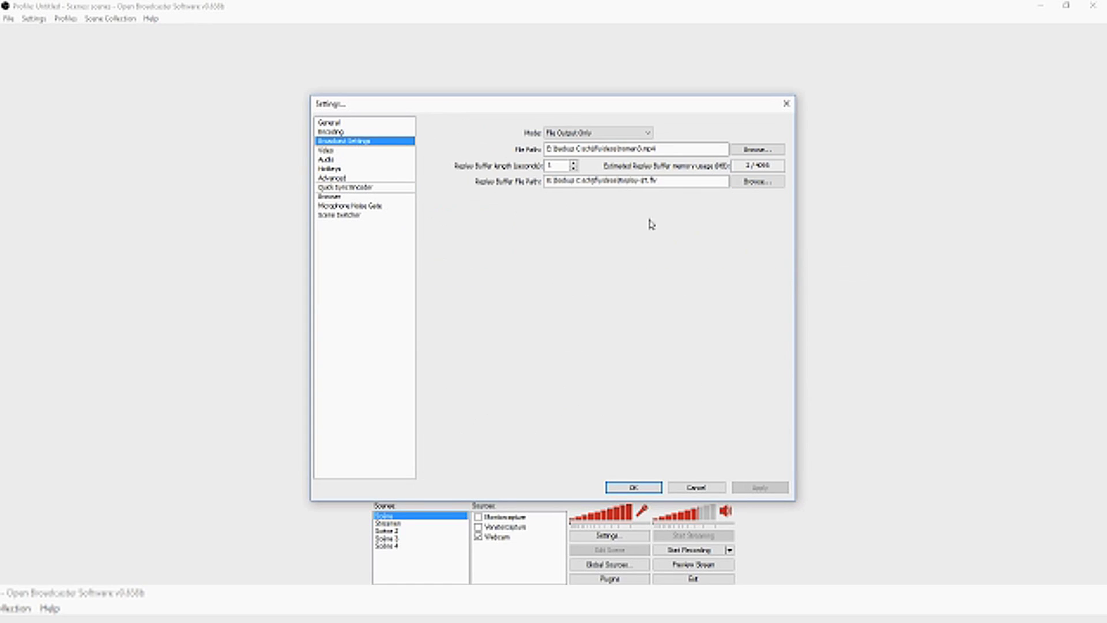
pyautogui.click(593, 134)
pyautogui.click(576, 141)
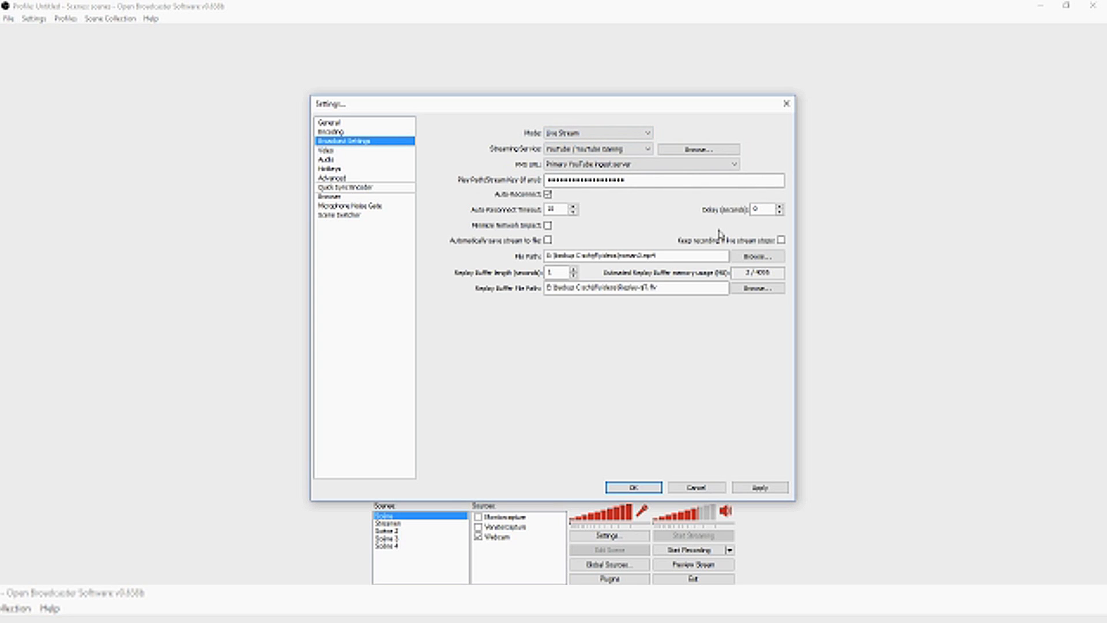
pyautogui.click(586, 151)
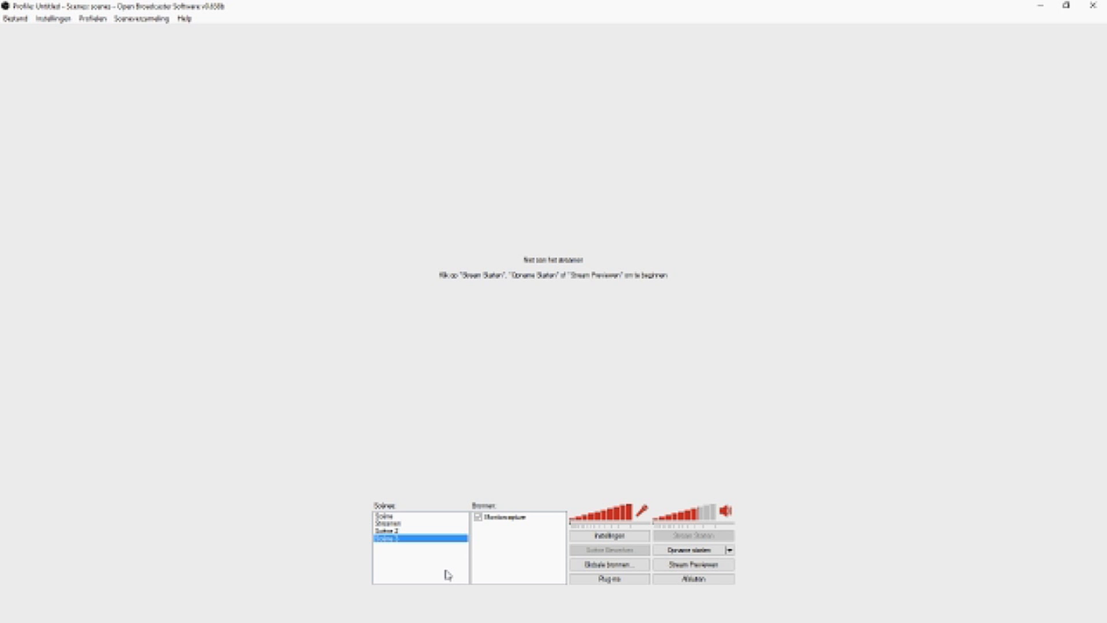
# Step: Add a new scene, keeping the default name Scène 4
pyautogui.rightClick(448, 574)
pyautogui.moveTo(495, 494)
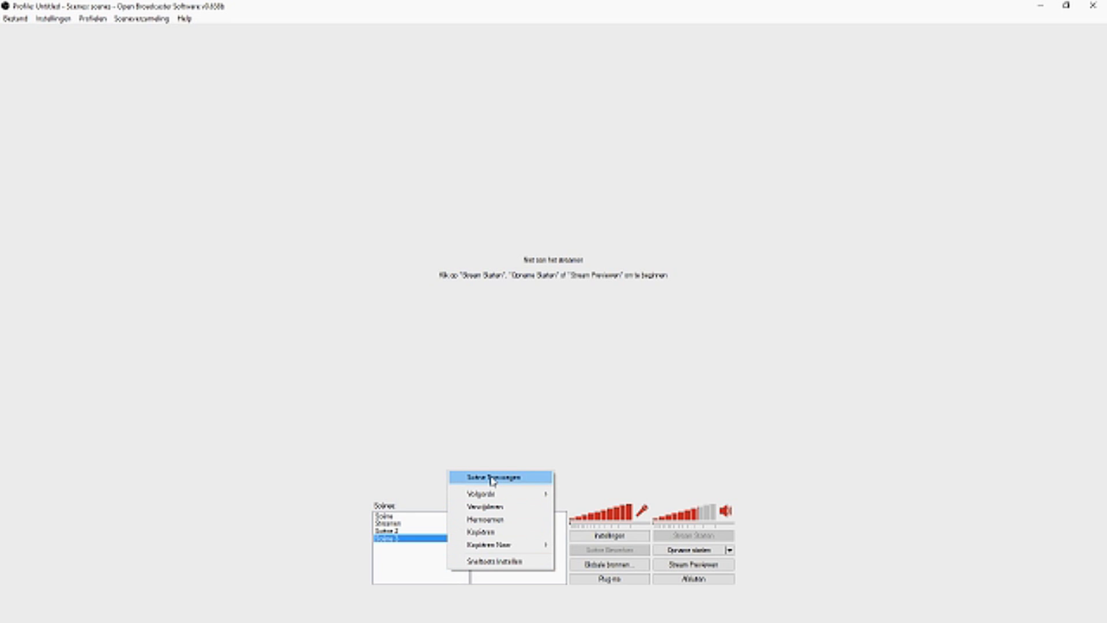
pyautogui.click(494, 479)
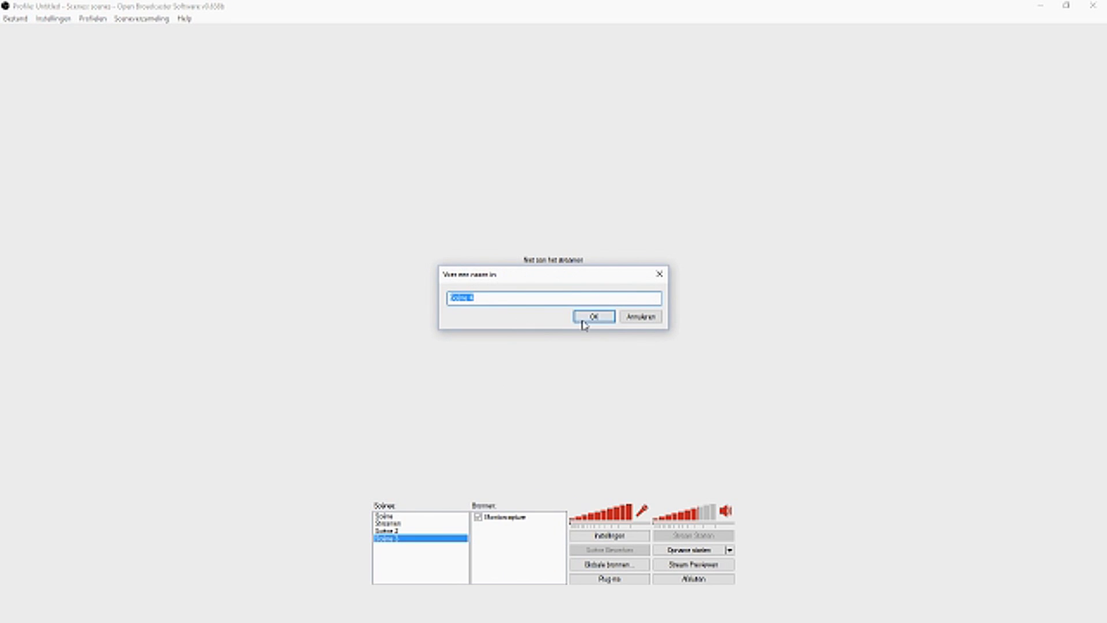
pyautogui.click(584, 321)
# Step: Add a video capture device source named Camera to Scène 4 with default device settings
pyautogui.rightClick(528, 545)
pyautogui.moveTo(549, 550)
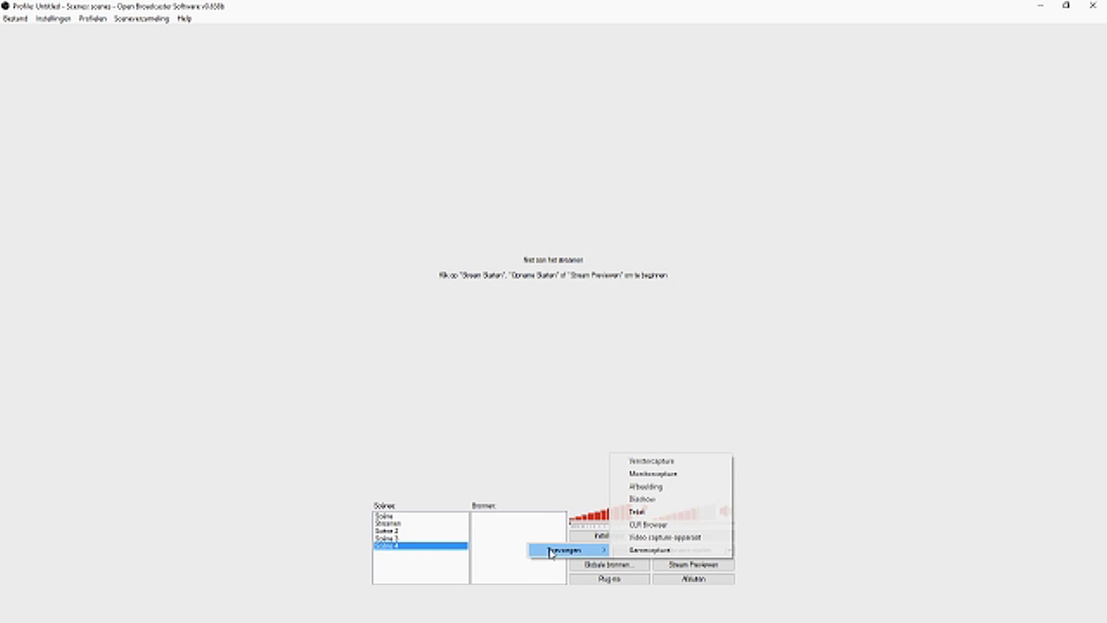
pyautogui.click(650, 540)
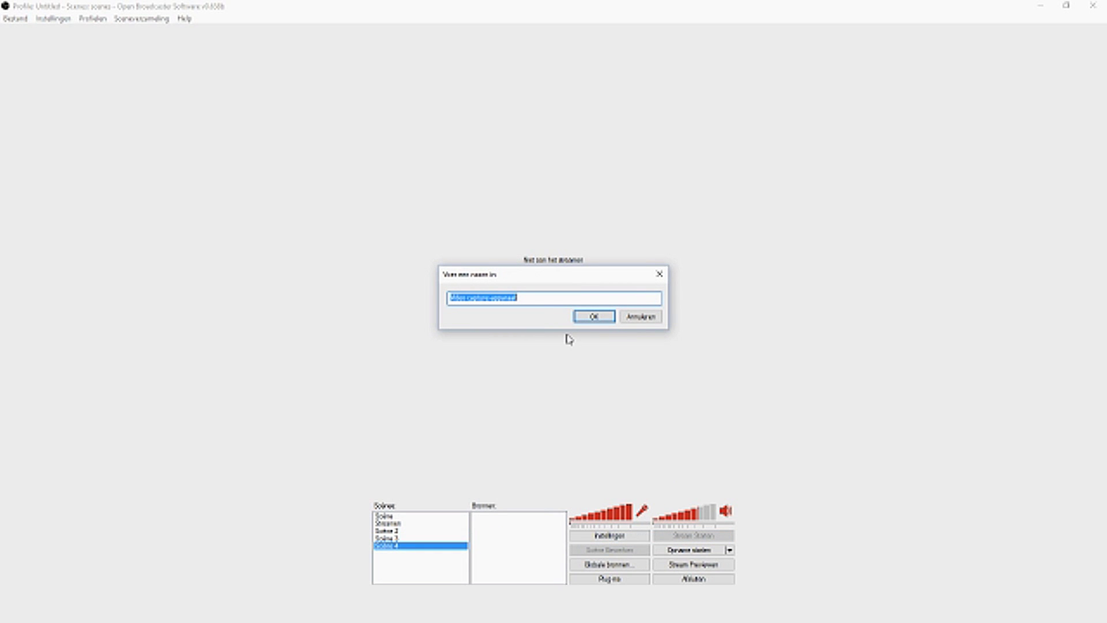
pyautogui.write('Cam')
pyautogui.press('BackSpace')
pyautogui.press('BackSpace')
pyautogui.write('amera')
pyautogui.press('Return')
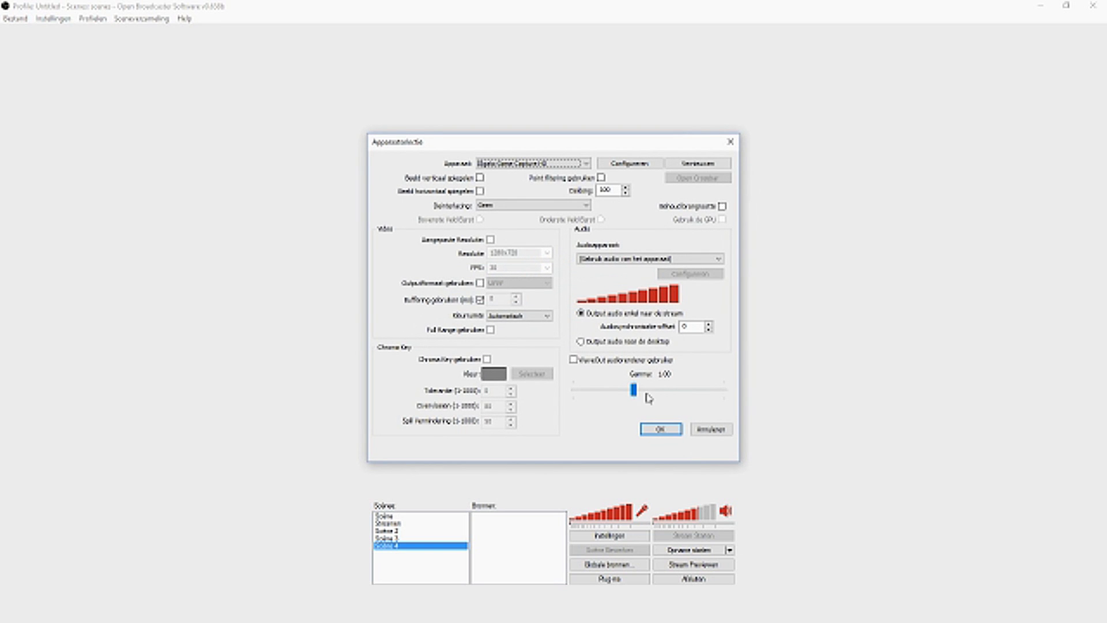
pyautogui.click(651, 429)
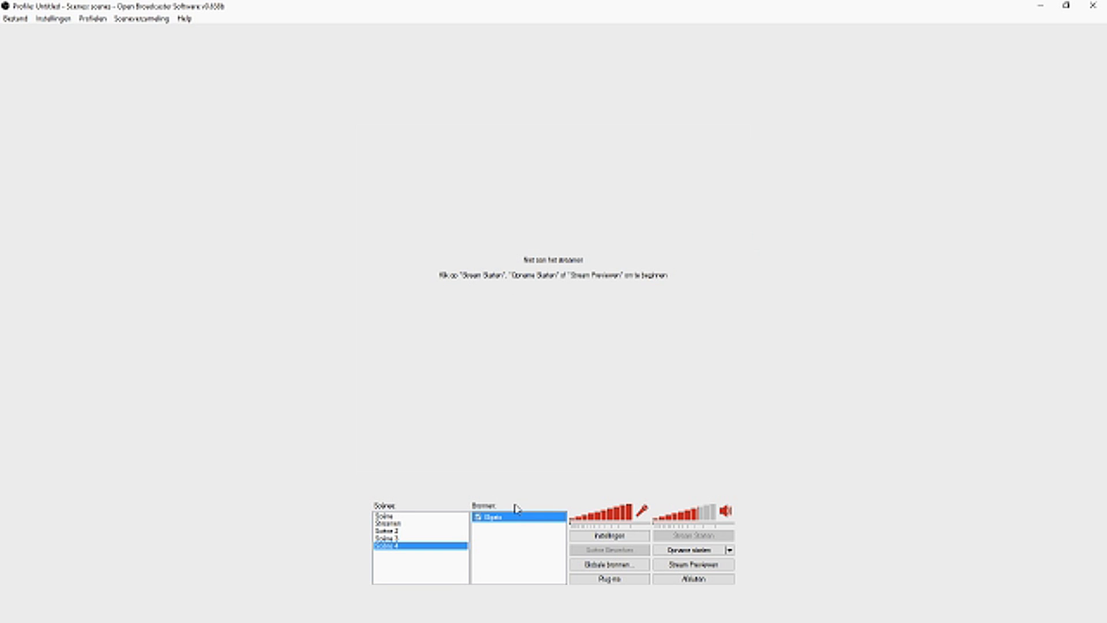
# Step: Select the Streamen scene and open Settings on the Encoding page
pyautogui.click(403, 523)
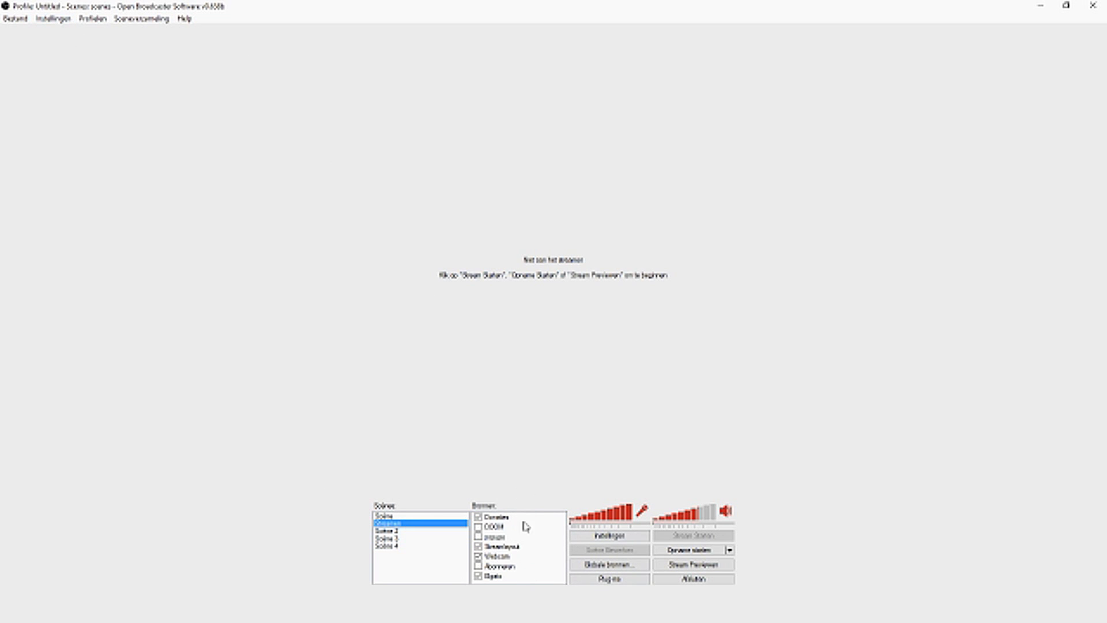
pyautogui.click(33, 19)
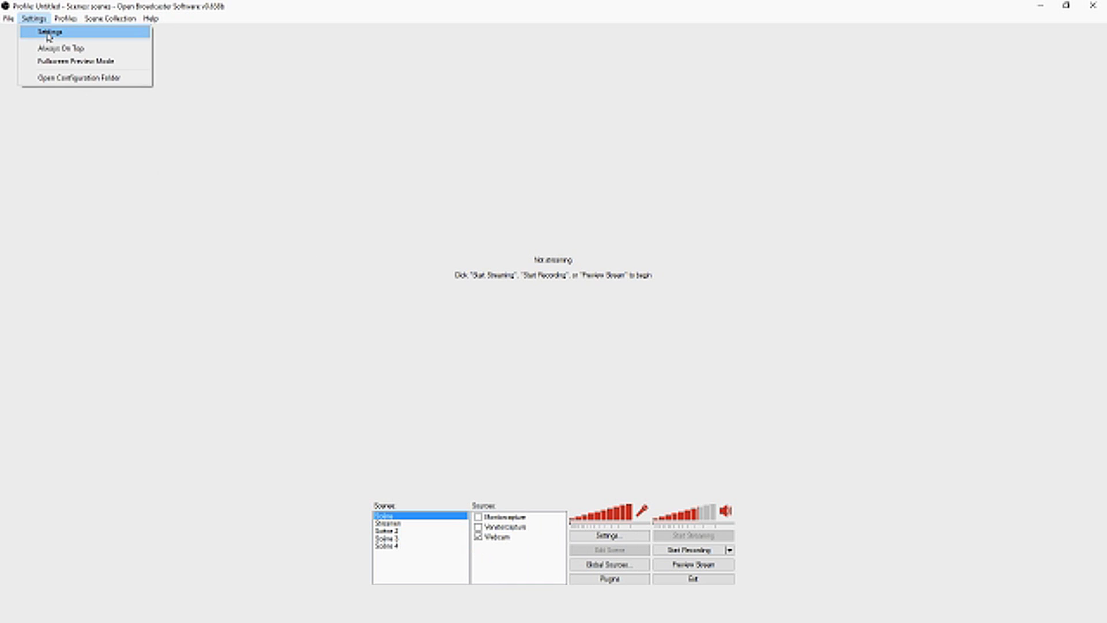
pyautogui.click(48, 33)
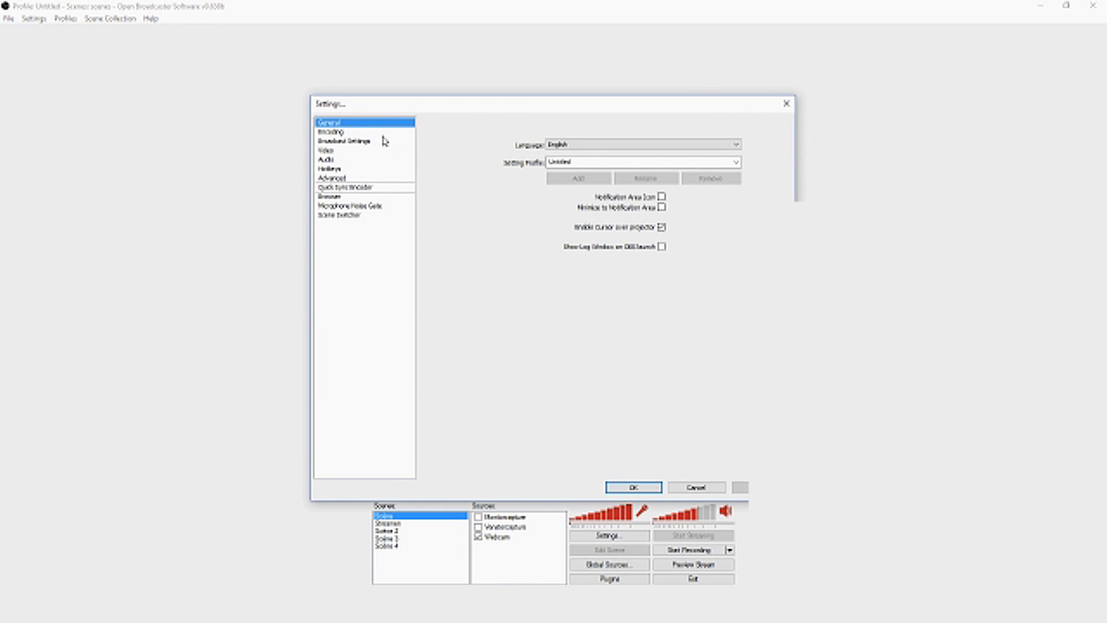
pyautogui.click(331, 131)
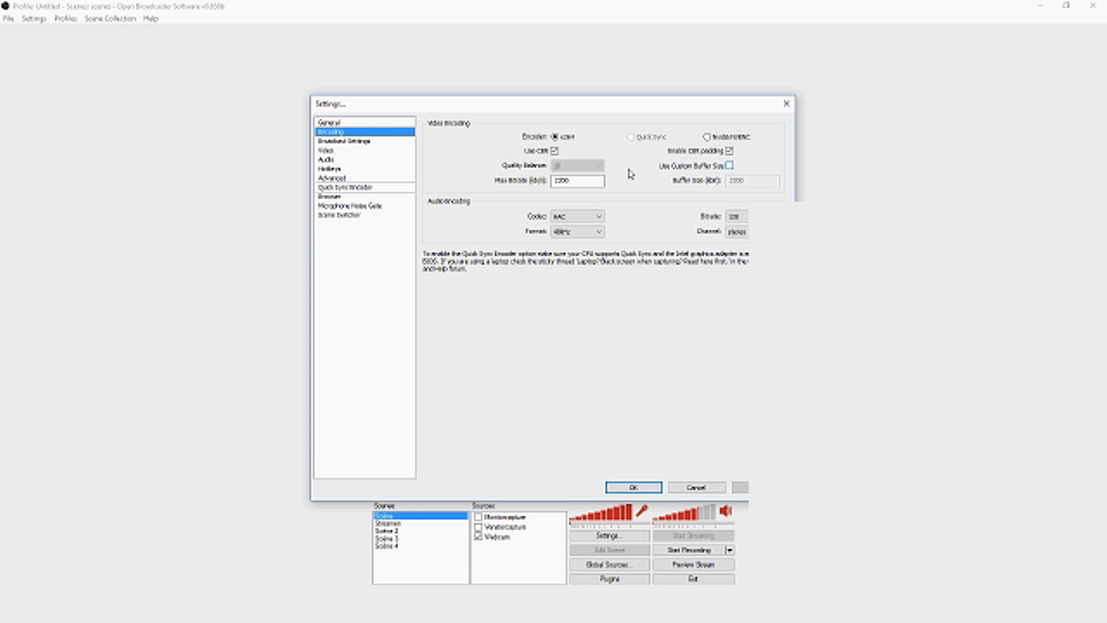
pyautogui.moveTo(588, 175)
# Step: Set the broadcast mode to Live Stream with YouTube / YouTube Gaming as the streaming service
pyautogui.click(338, 141)
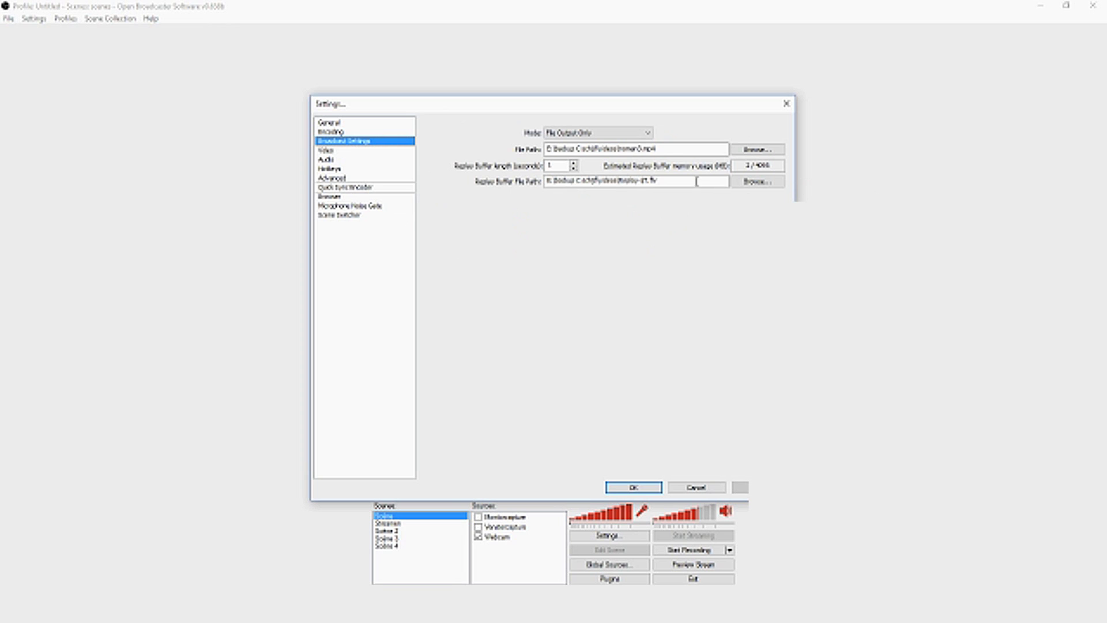
pyautogui.click(594, 134)
pyautogui.click(591, 143)
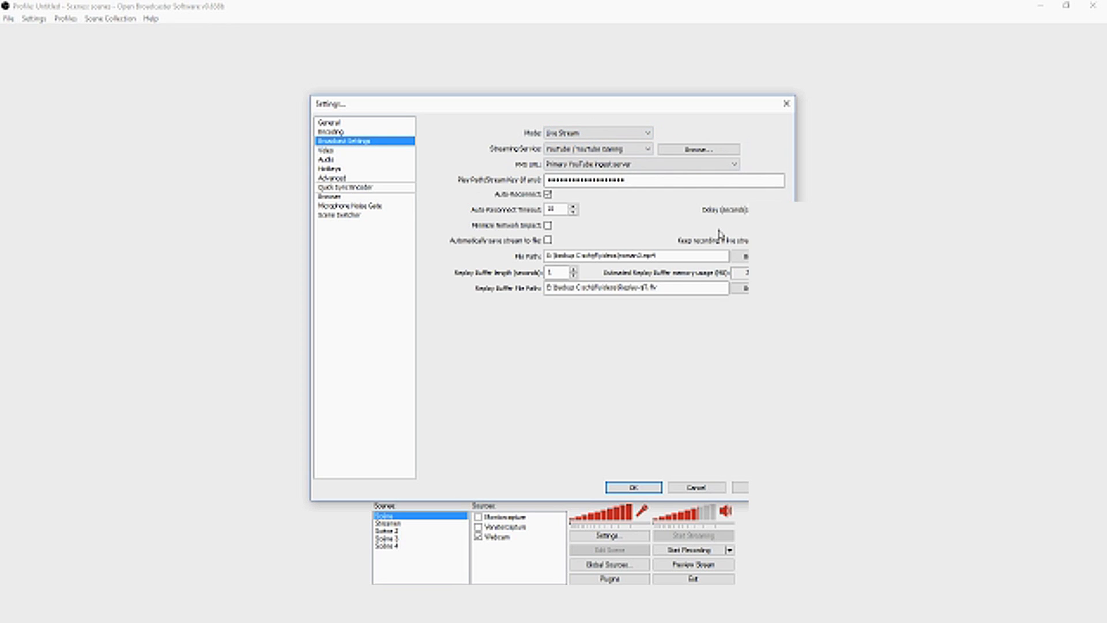
pyautogui.click(586, 151)
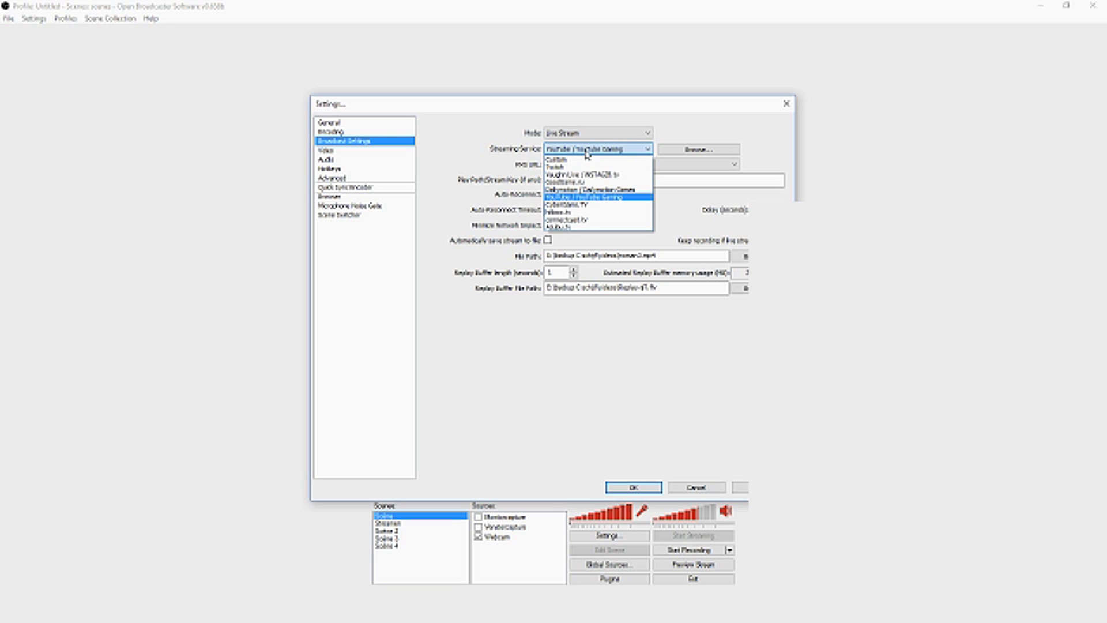
pyautogui.click(655, 191)
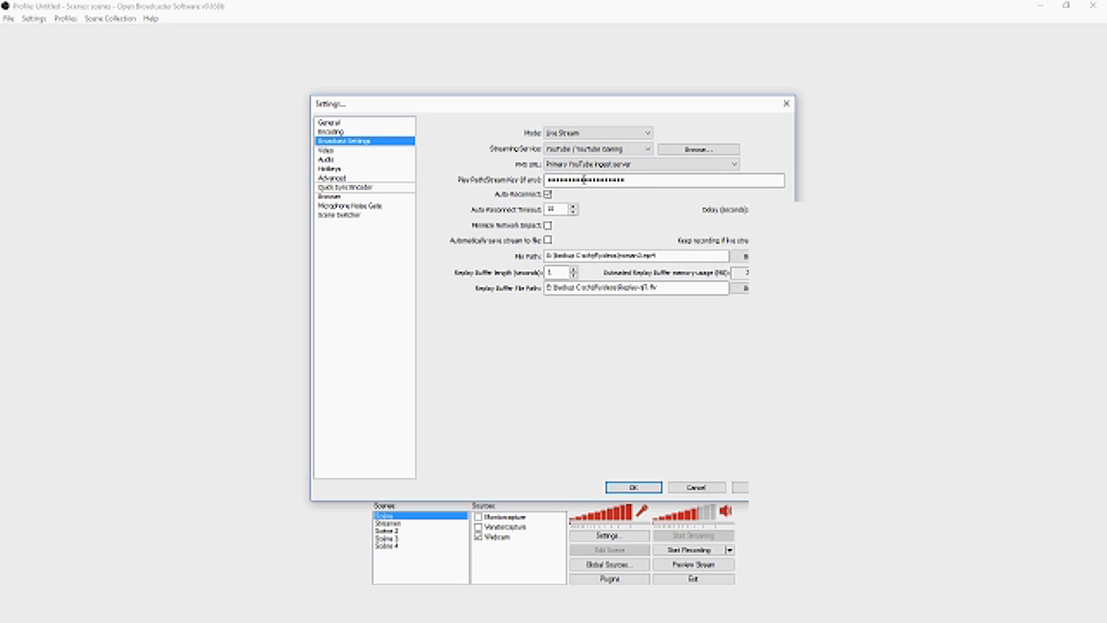
pyautogui.click(623, 180)
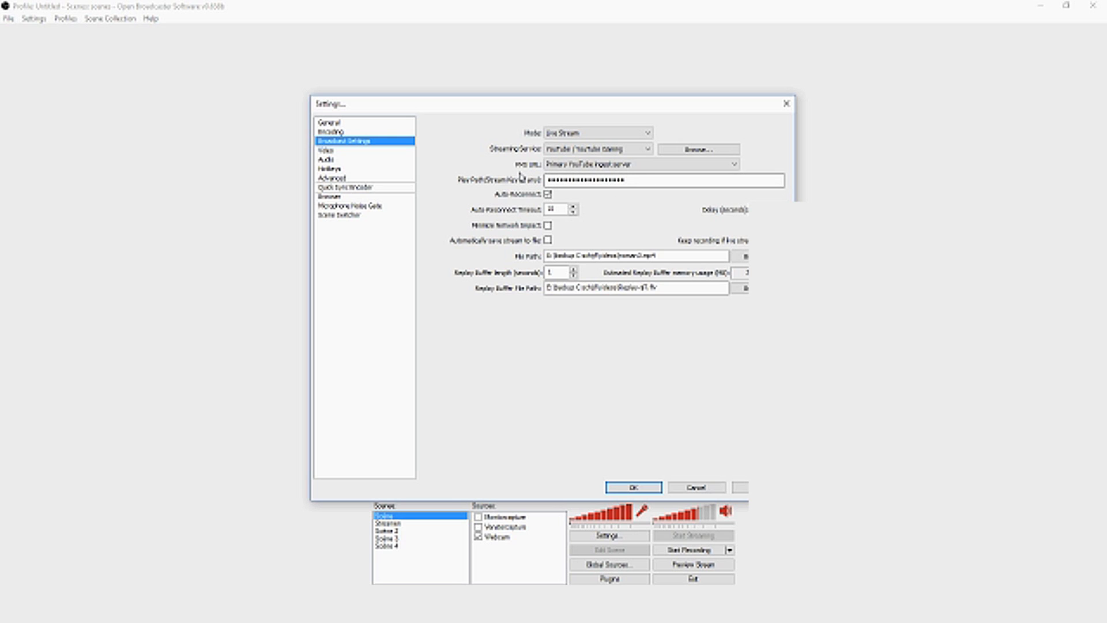
# Step: Decline applying the broadcast changes and move on to the Advanced settings page
pyautogui.click(335, 150)
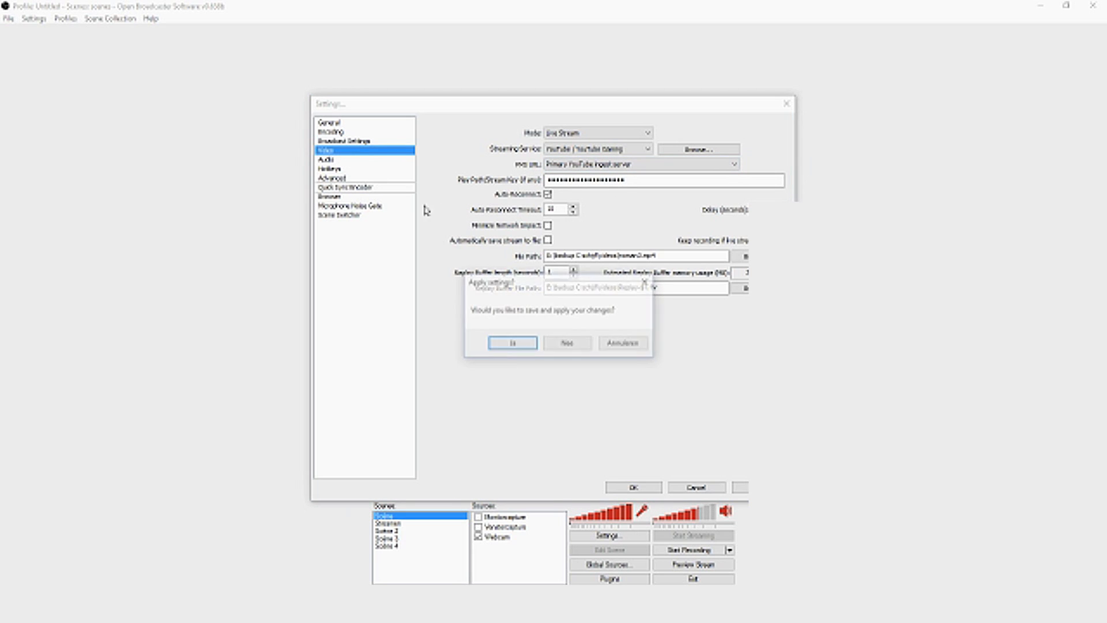
pyautogui.click(568, 343)
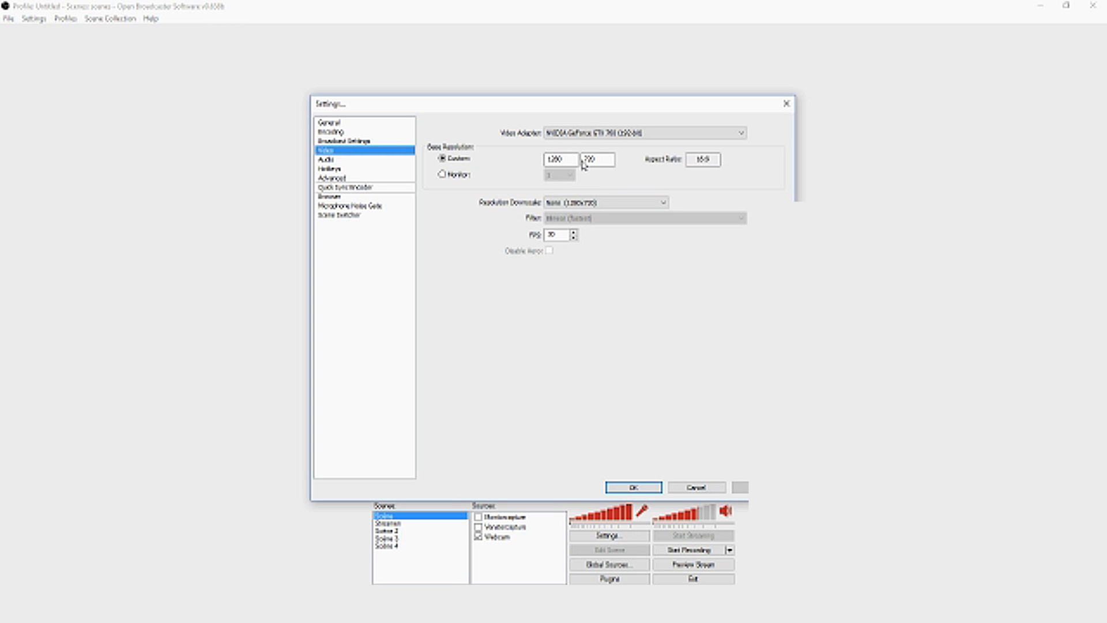
pyautogui.press('Down')
pyautogui.press('Down')
pyautogui.press('Down')
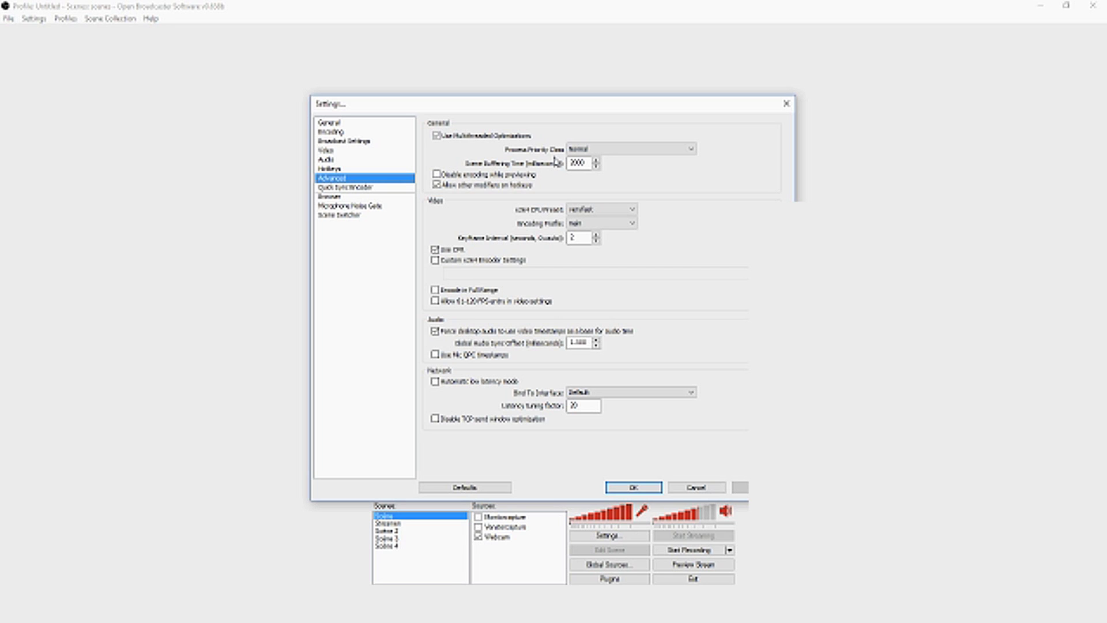
pyautogui.click(584, 164)
pyautogui.click(633, 209)
pyautogui.click(633, 209)
pyautogui.click(634, 223)
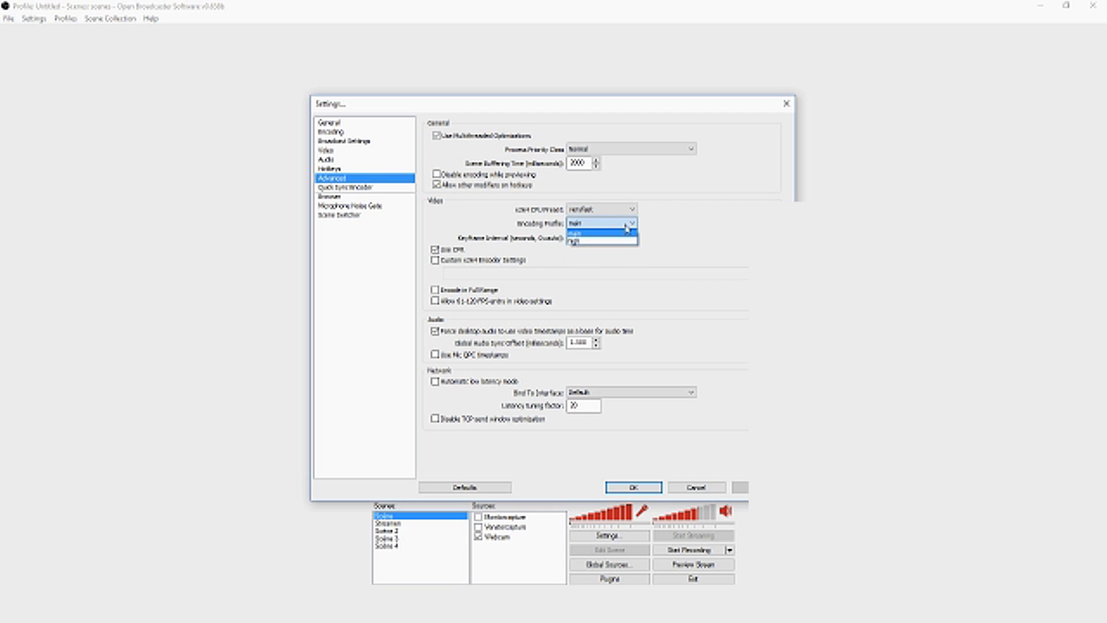
pyautogui.click(669, 215)
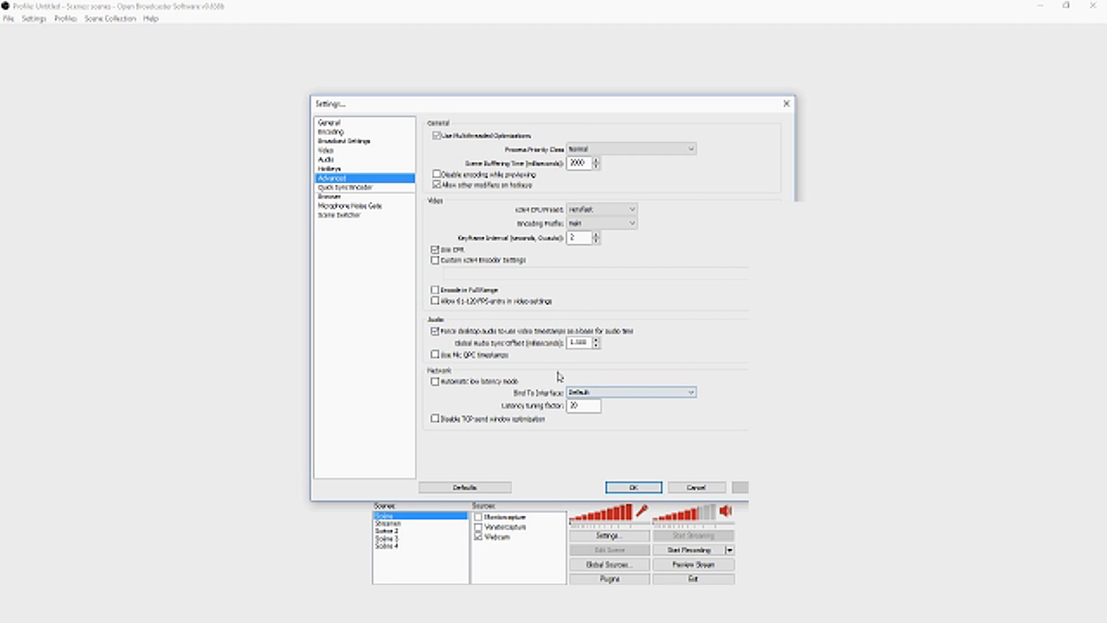
# Step: Set the Broadcast Settings mode to Live Stream
pyautogui.click(360, 132)
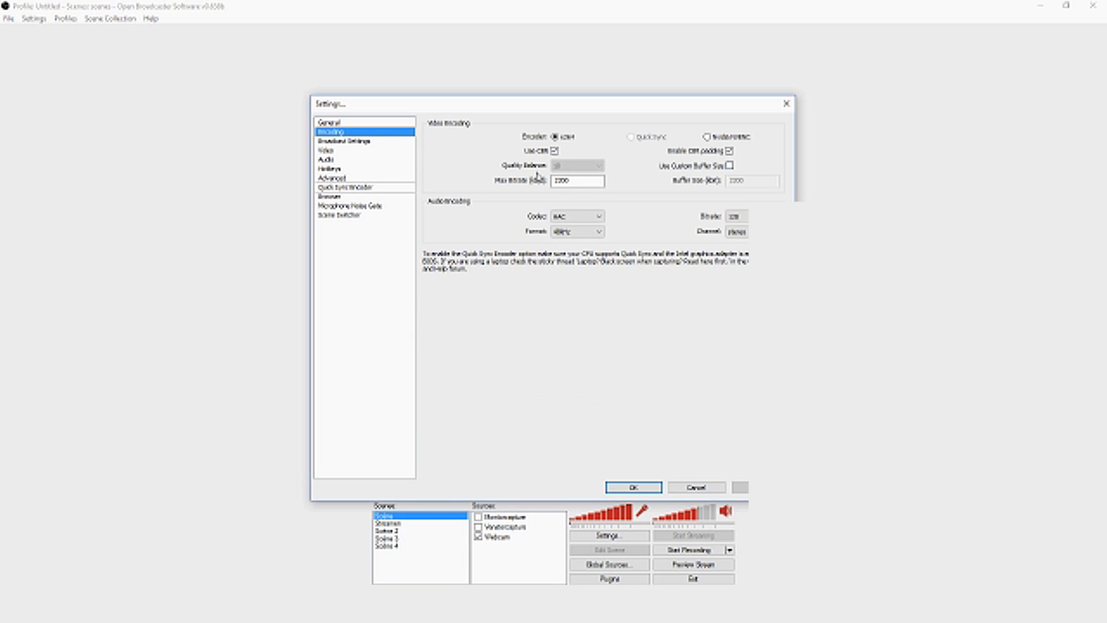
pyautogui.click(357, 124)
pyautogui.click(355, 140)
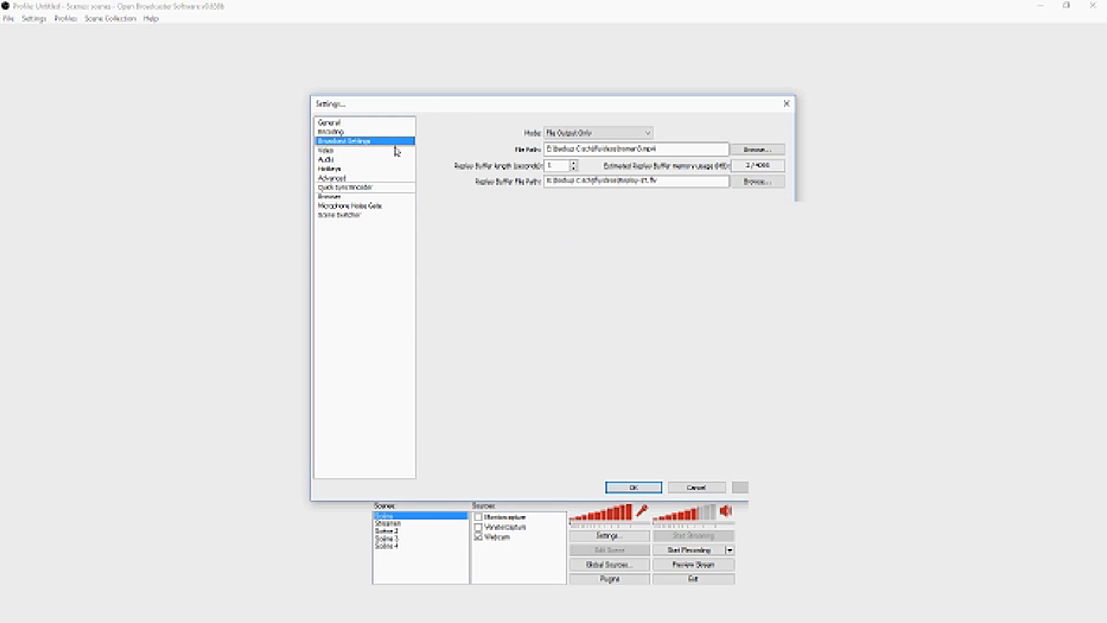
pyautogui.click(597, 133)
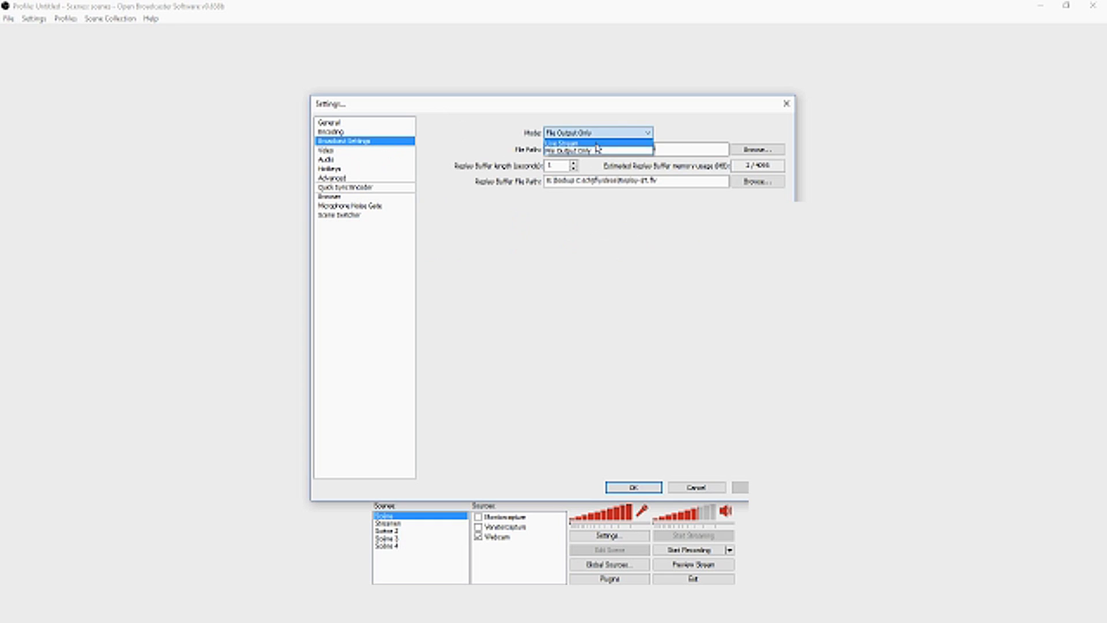
pyautogui.click(594, 149)
# Step: Answer the apply prompt and review the Video, Audio and Advanced settings pages
pyautogui.click(346, 151)
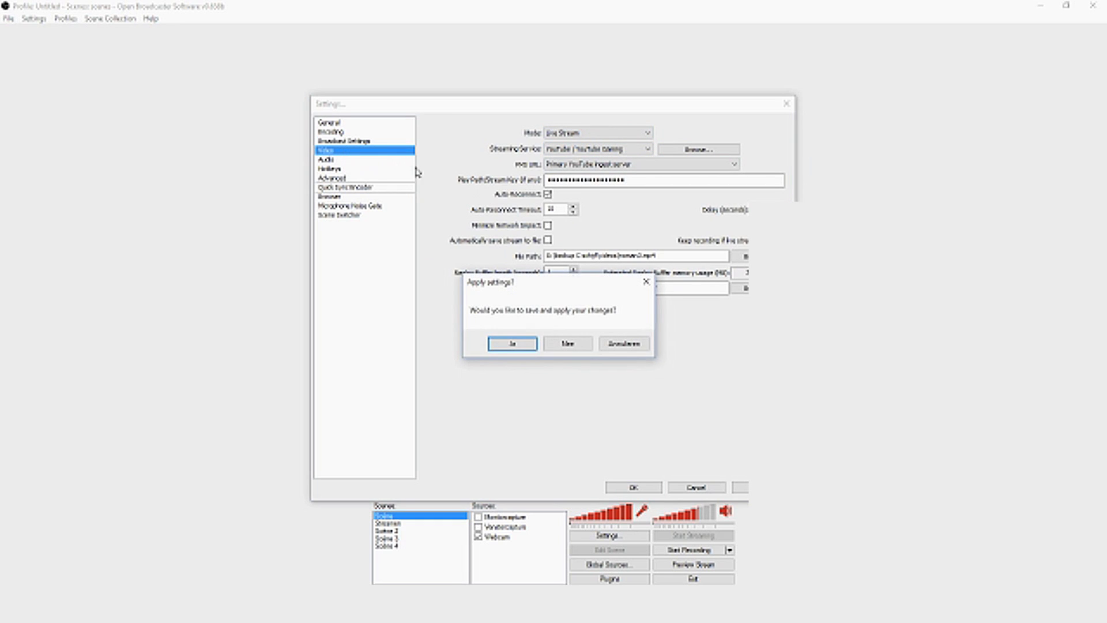
pyautogui.click(583, 343)
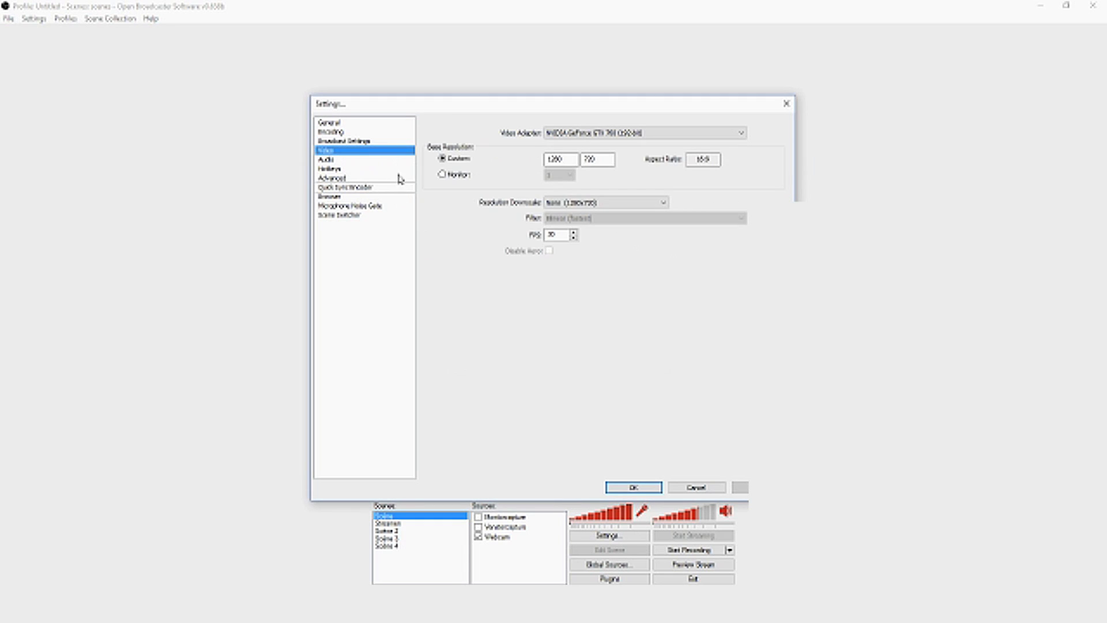
pyautogui.click(345, 160)
pyautogui.click(346, 178)
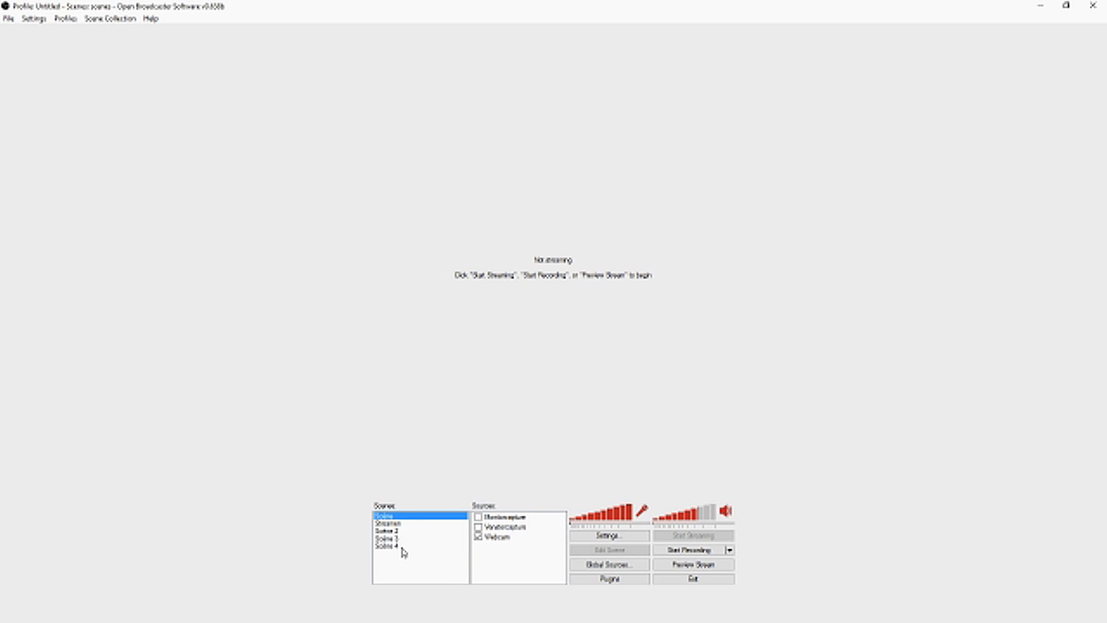
# Step: Select the Streamen scene and open the Elgato capture source's properties
pyautogui.click(410, 524)
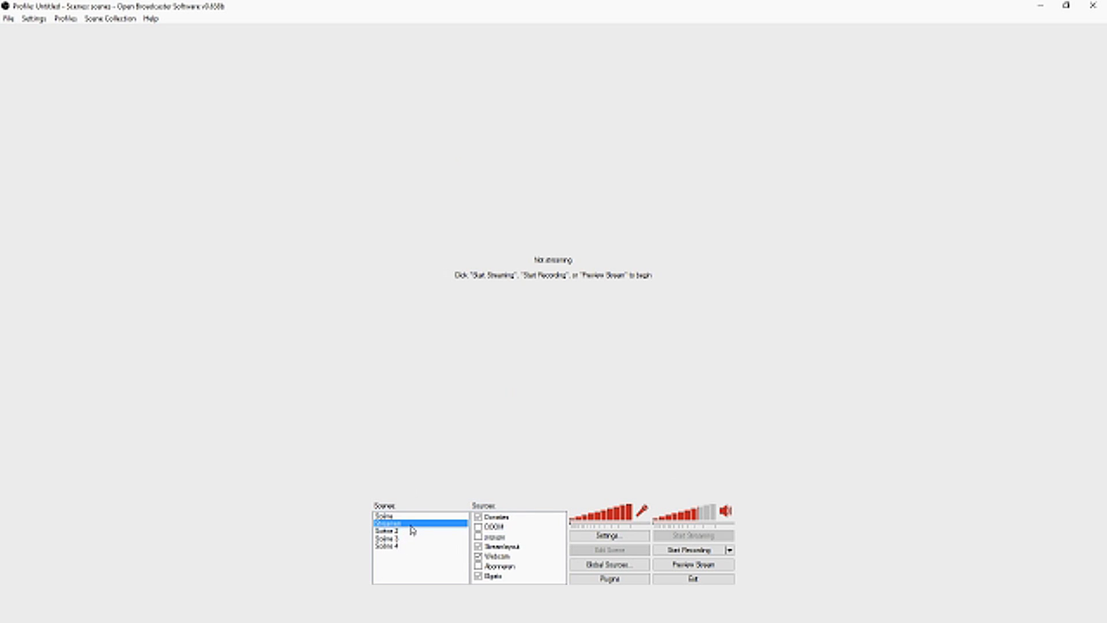
pyautogui.rightClick(500, 575)
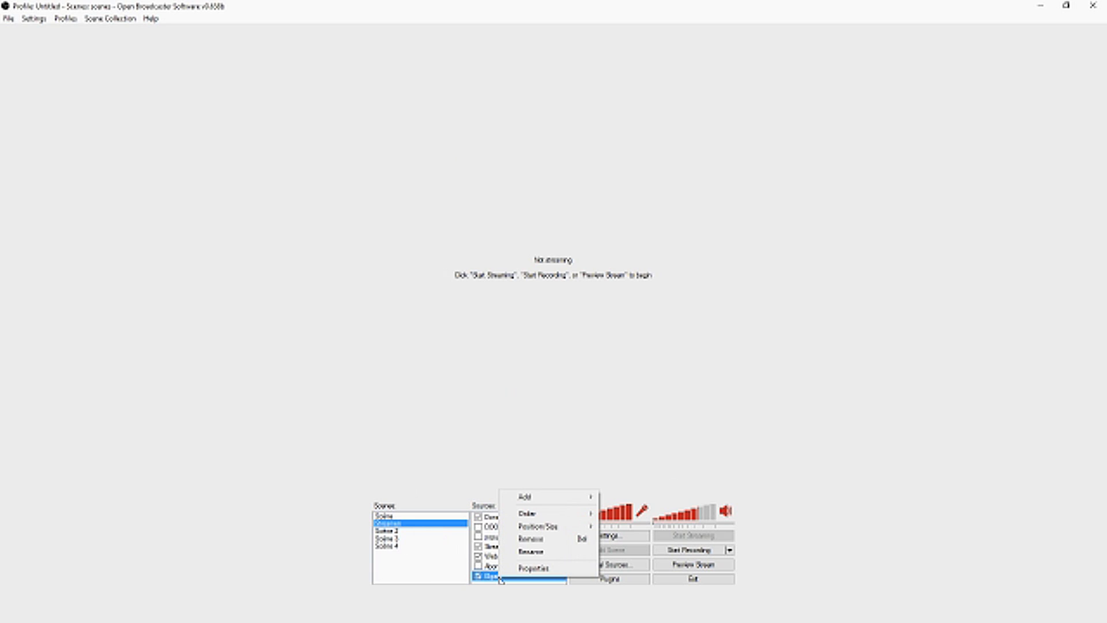
pyautogui.click(530, 568)
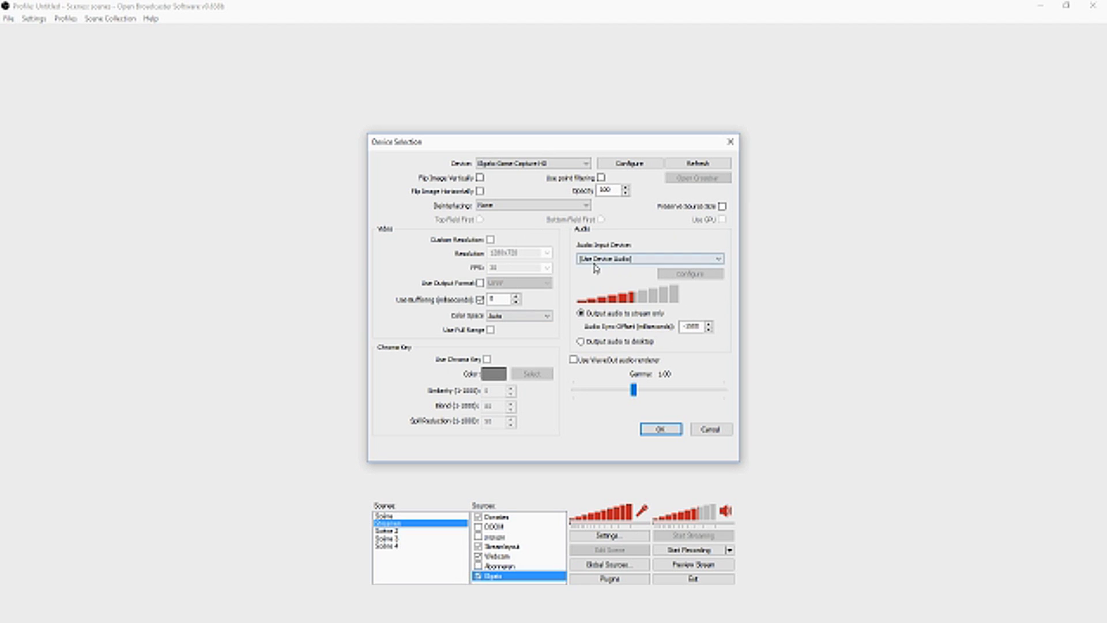
pyautogui.click(655, 436)
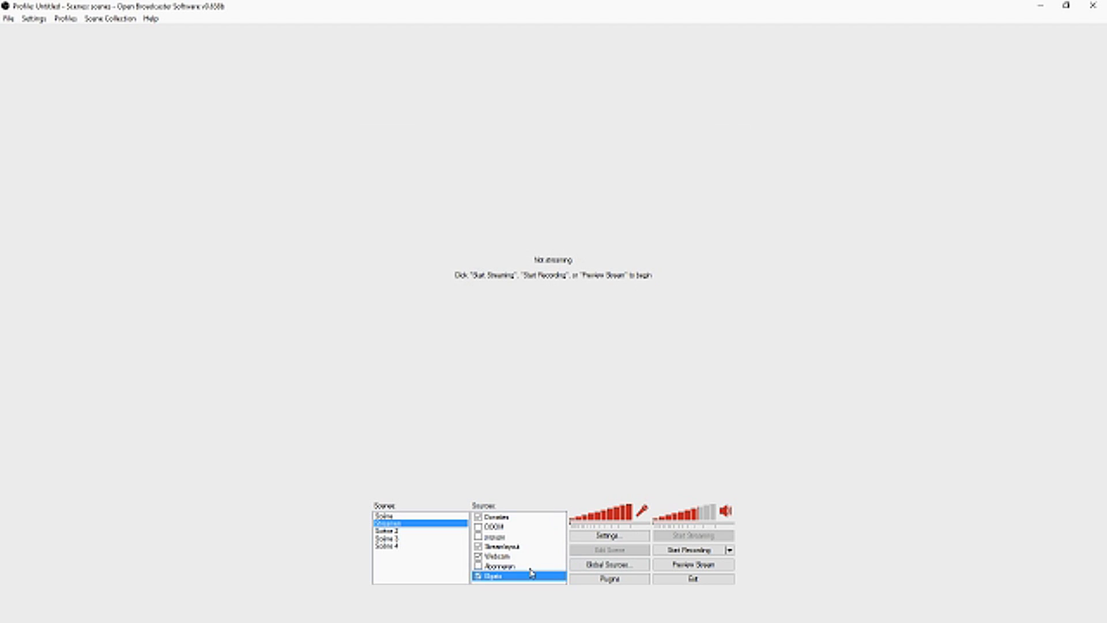
pyautogui.rightClick(499, 555)
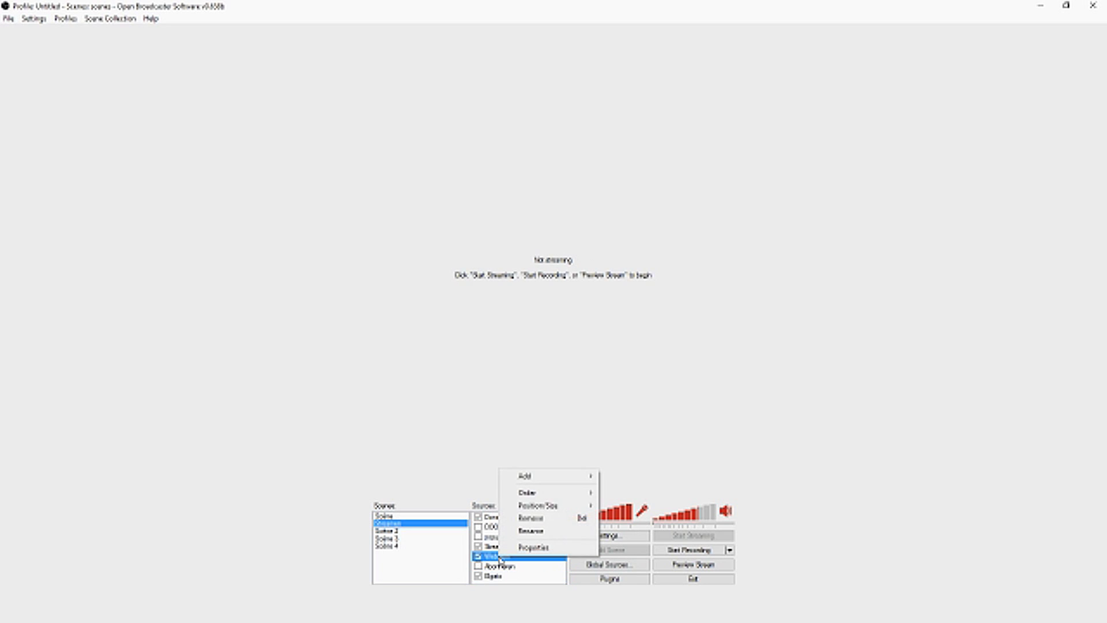
pyautogui.click(520, 547)
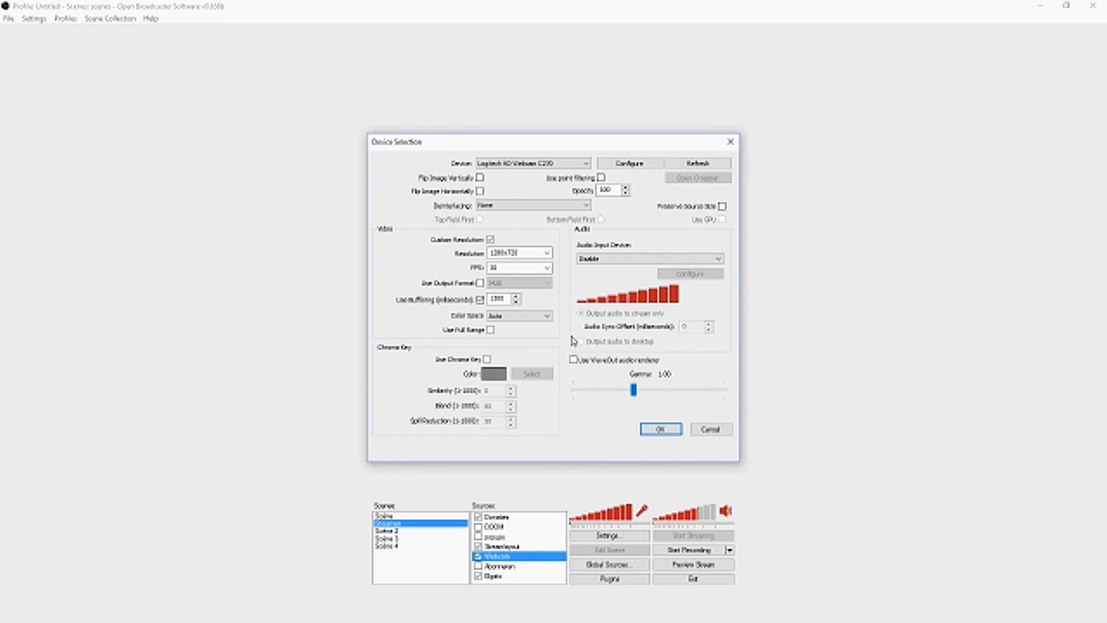
pyautogui.doubleClick(497, 298)
pyautogui.write('4000')
pyautogui.press('BackSpace')
pyautogui.press('BackSpace')
pyautogui.press('BackSpace')
pyautogui.press('BackSpace')
pyautogui.write('1300')
pyautogui.click(609, 259)
pyautogui.click(610, 260)
pyautogui.click(620, 261)
pyautogui.click(620, 261)
pyautogui.click(522, 165)
pyautogui.click(522, 165)
pyautogui.click(710, 434)
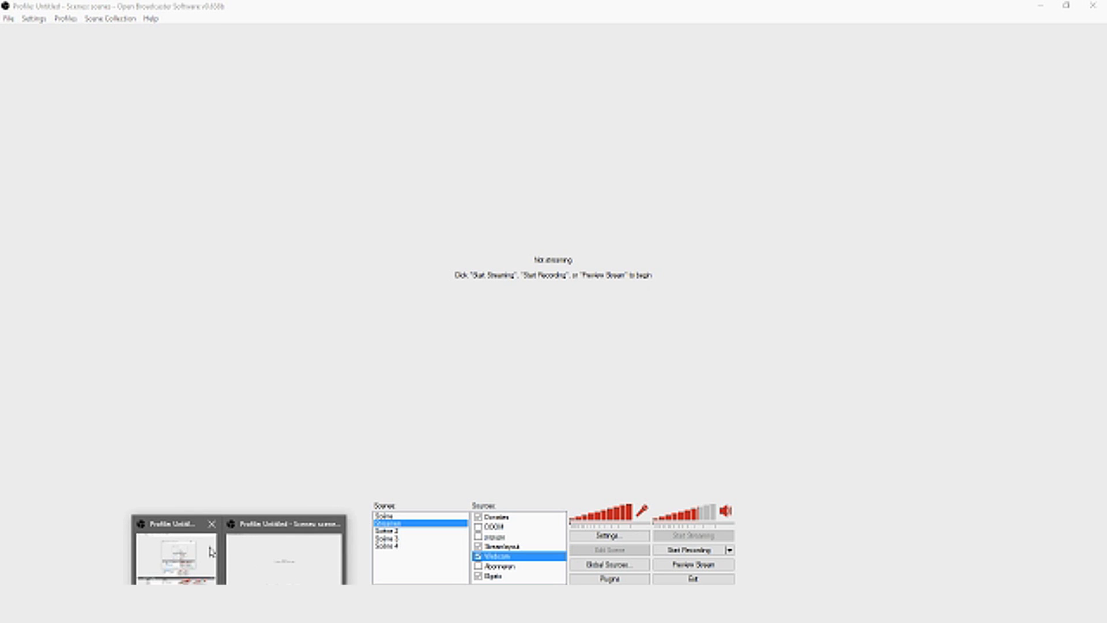
# Step: Bring the second OBS Classic window to the front from the taskbar
pyautogui.click(180, 555)
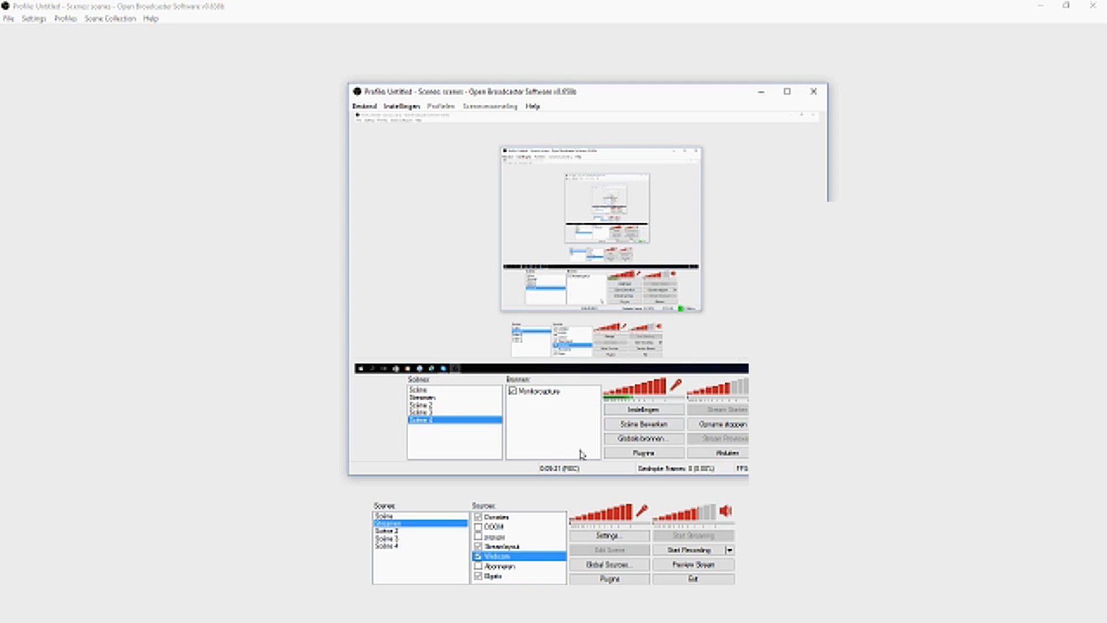